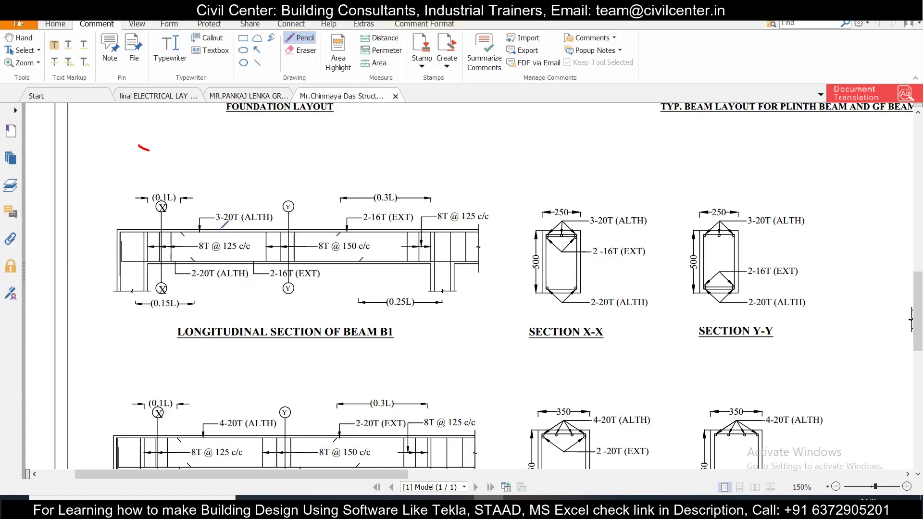
Try red loops around both ends of the beam, then undo them
mouse_move(129, 206)
left_mouse_down()
mouse_move(115, 286)
mouse_move(173, 291)
mouse_move(141, 197)
left_mouse_up()
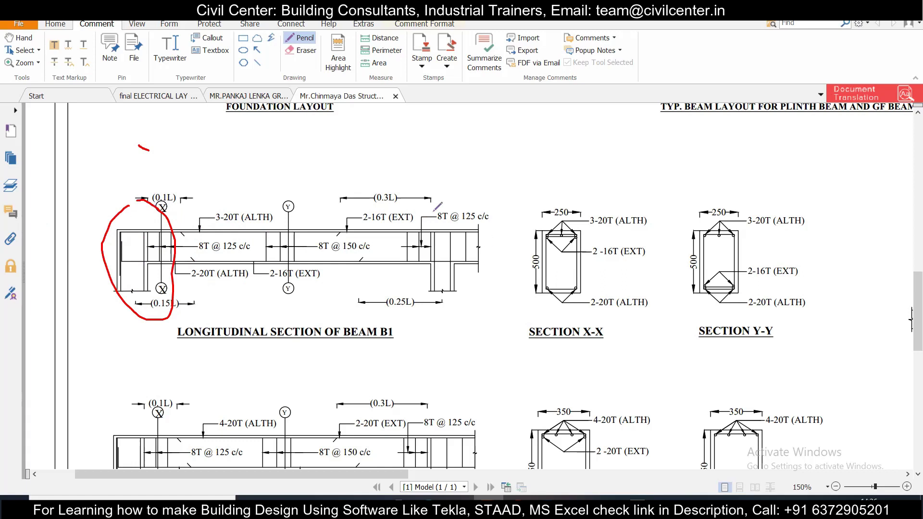
mouse_move(429, 215)
left_mouse_down()
mouse_move(414, 261)
mouse_move(449, 222)
left_mouse_up()
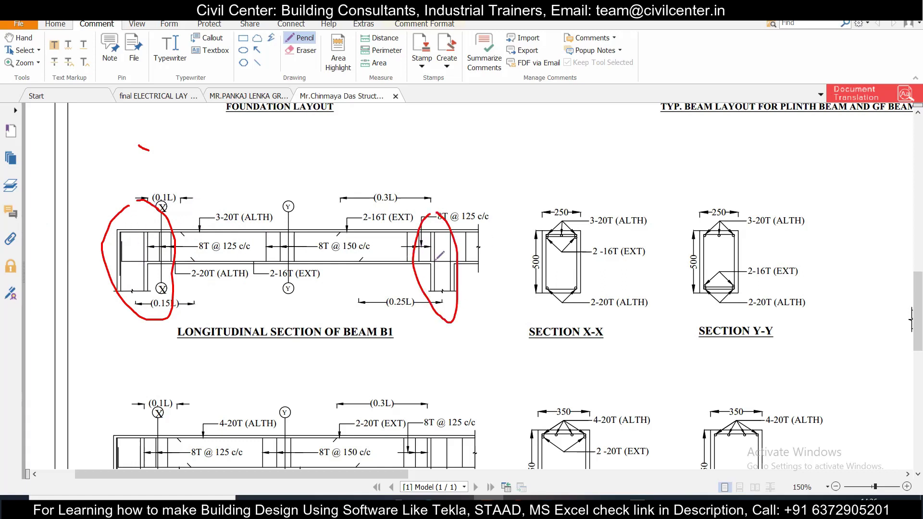
key("ctrl+z")
key("ctrl+z")
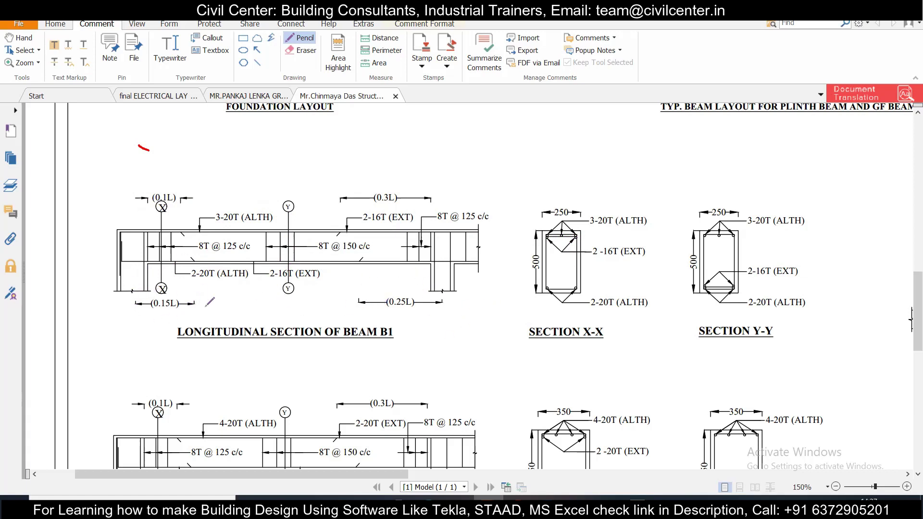
Try red marks on the bottom dimension line and the top bars, then undo them
left_click_drag(193, 303, 361, 298)
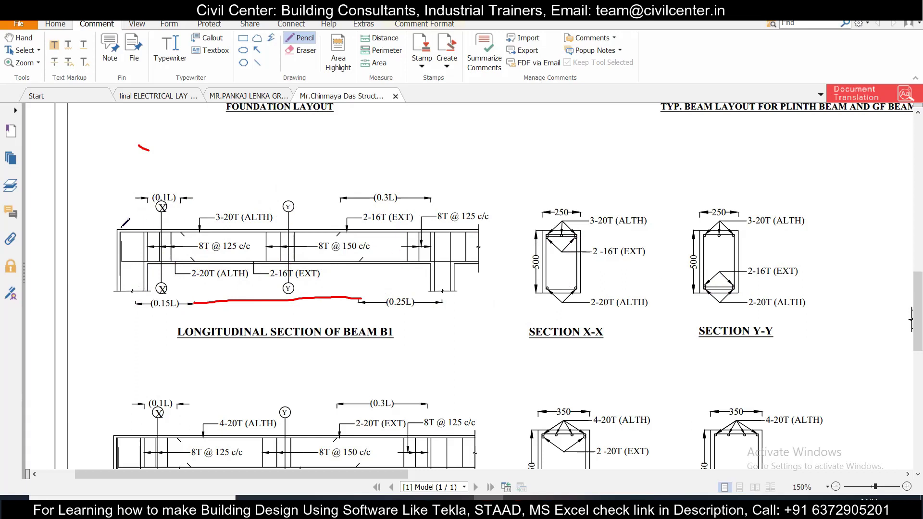
left_click_drag(120, 226, 188, 225)
key("ctrl+z")
left_click_drag(116, 223, 178, 224)
left_click_drag(343, 224, 483, 230)
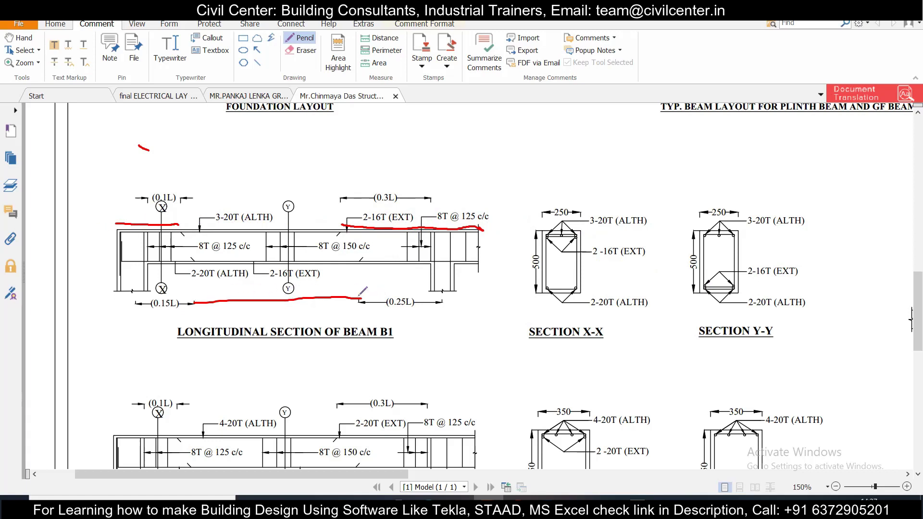
key("ctrl+z")
key("ctrl+z")
key("ctrl+z")
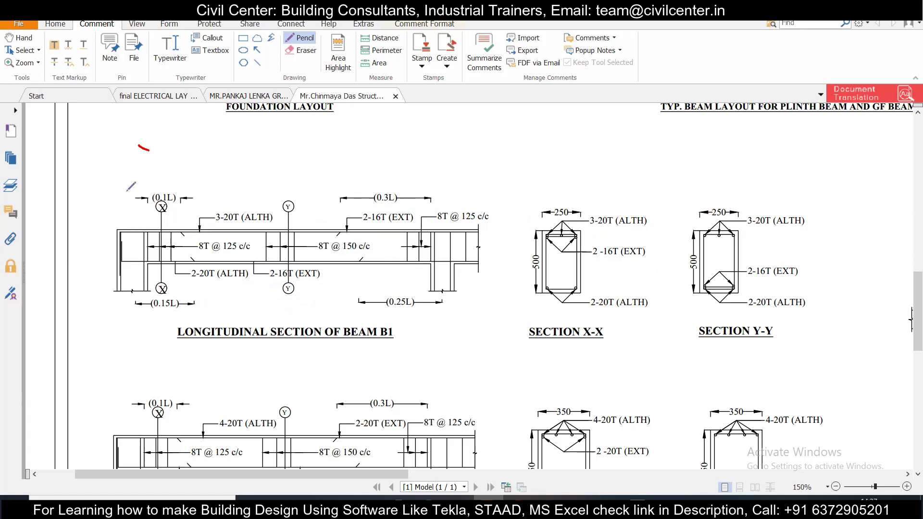
Sketch a red sagging curve with a midspan line and baselines, and mark the bottom bars red
mouse_move(108, 179)
left_mouse_down()
mouse_move(134, 186)
mouse_move(272, 313)
mouse_move(303, 320)
mouse_move(345, 287)
mouse_move(415, 174)
mouse_move(458, 157)
left_mouse_up()
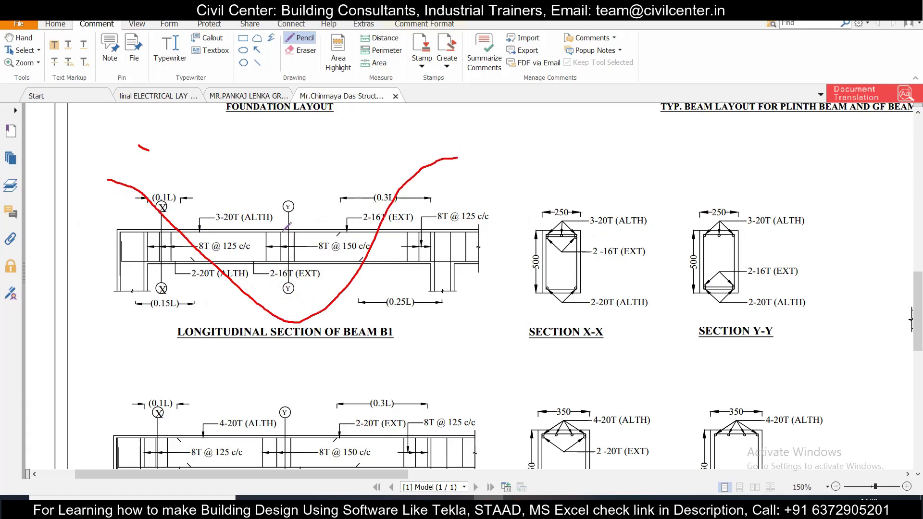
mouse_move(284, 230)
left_mouse_down()
mouse_move(311, 315)
mouse_move(304, 313)
left_mouse_up()
left_click_drag(107, 179, 153, 181)
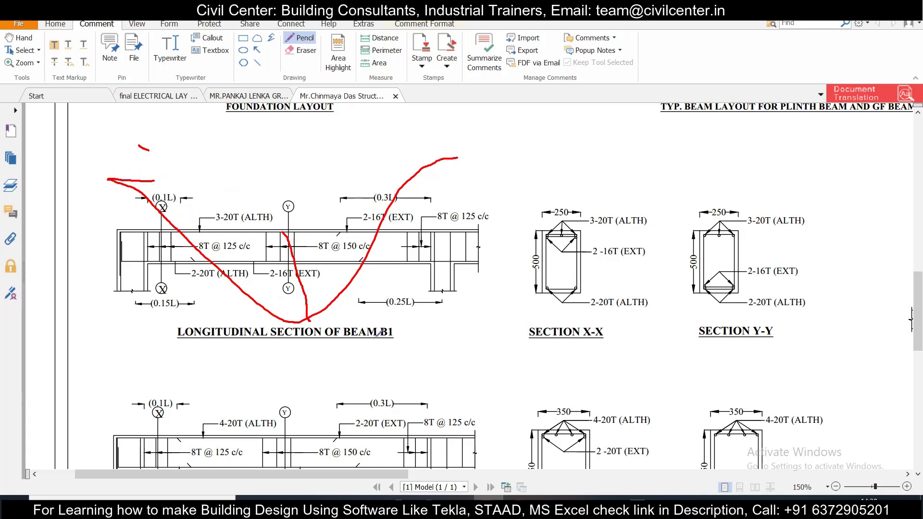
left_click_drag(278, 328, 356, 326)
left_click_drag(218, 265, 364, 262)
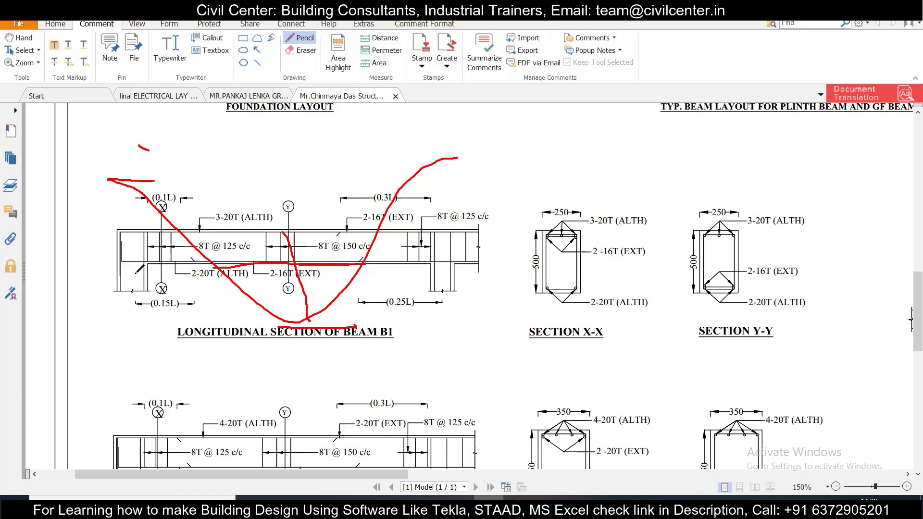
left_click_drag(144, 272, 204, 267)
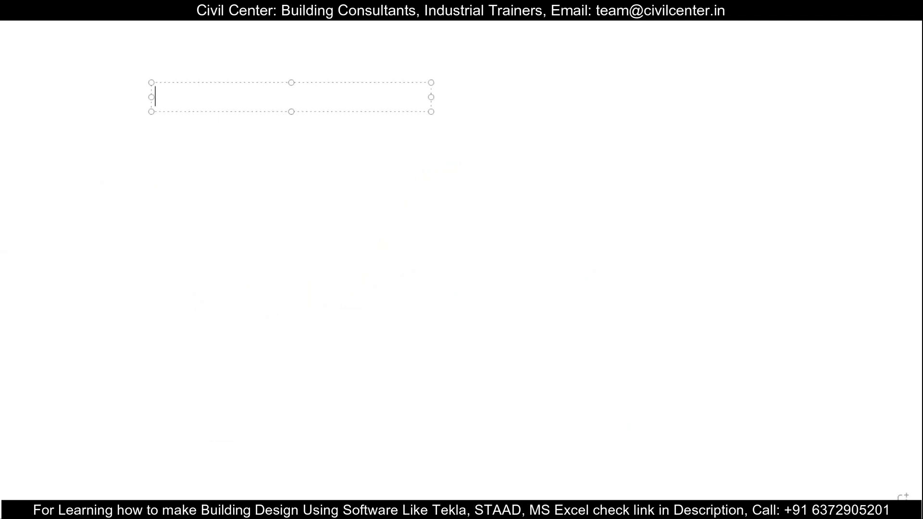
Enter 'Ast req' and '4x78.5 =314 mm2', then the line '2-10T(ALTH), 2-10T(EXT)'
type("A")
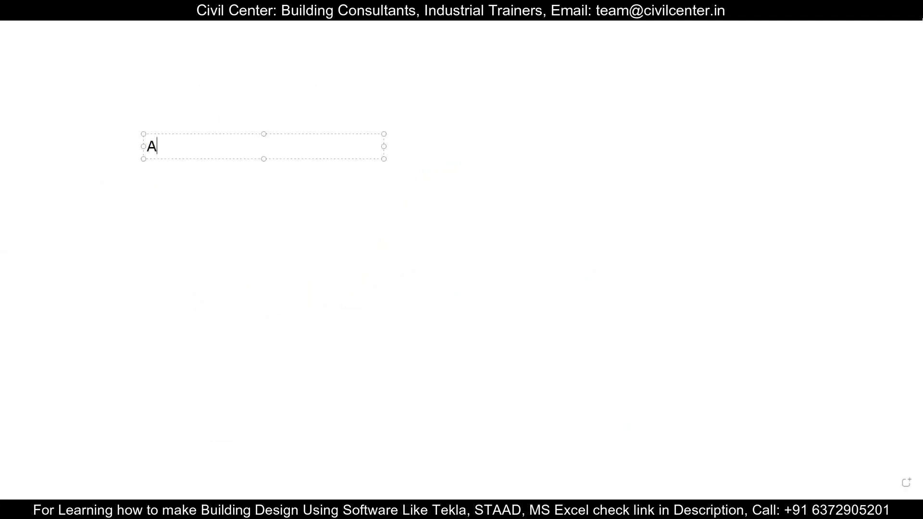
type("st req")
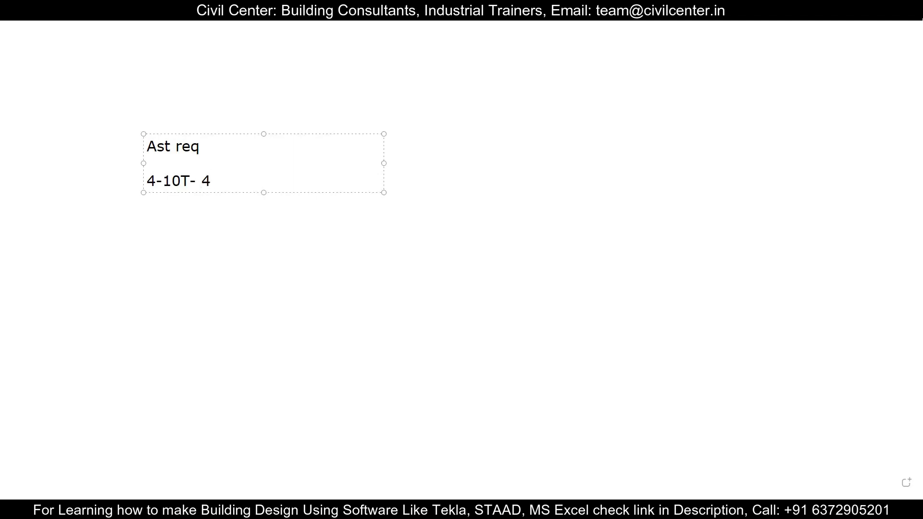
type("x78.5 =314 mm2")
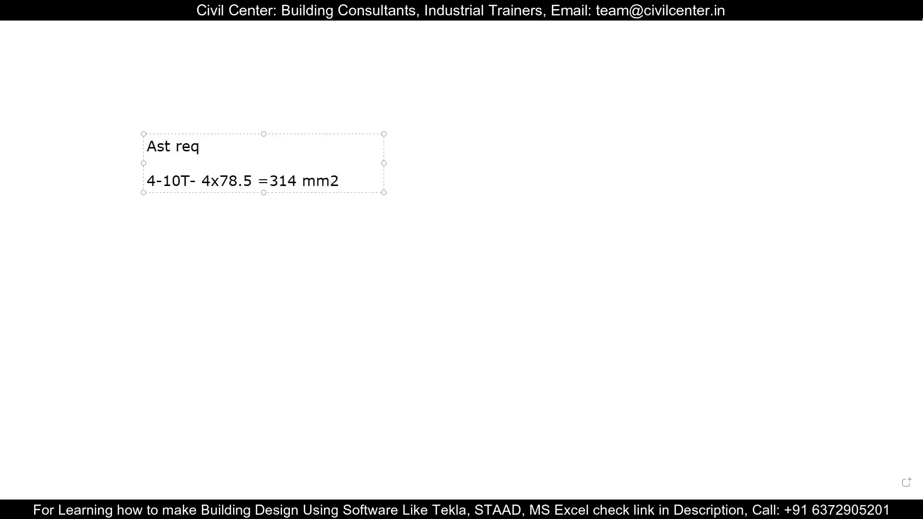
key("Return")
key("Return")
type("2-10T,")
type("2-")
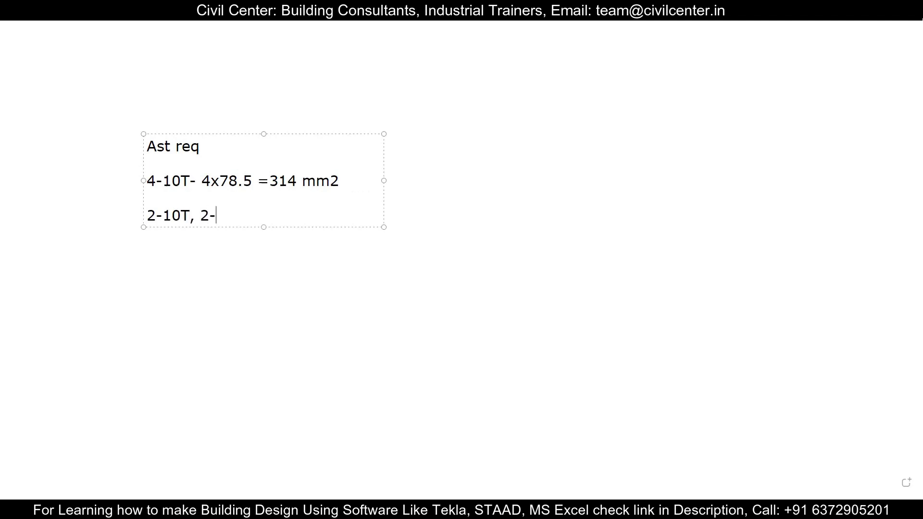
type("10T(EXT)")
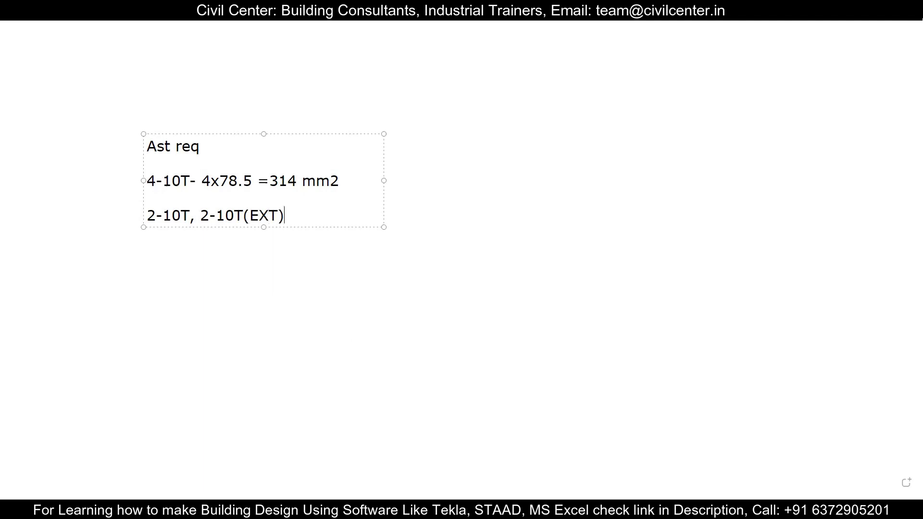
left_click(188, 215)
type("(ALTH")
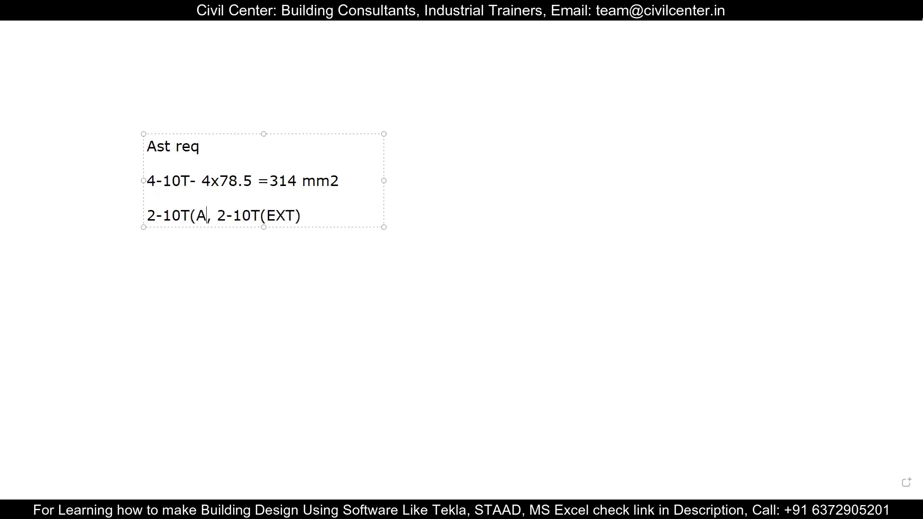
type(")")
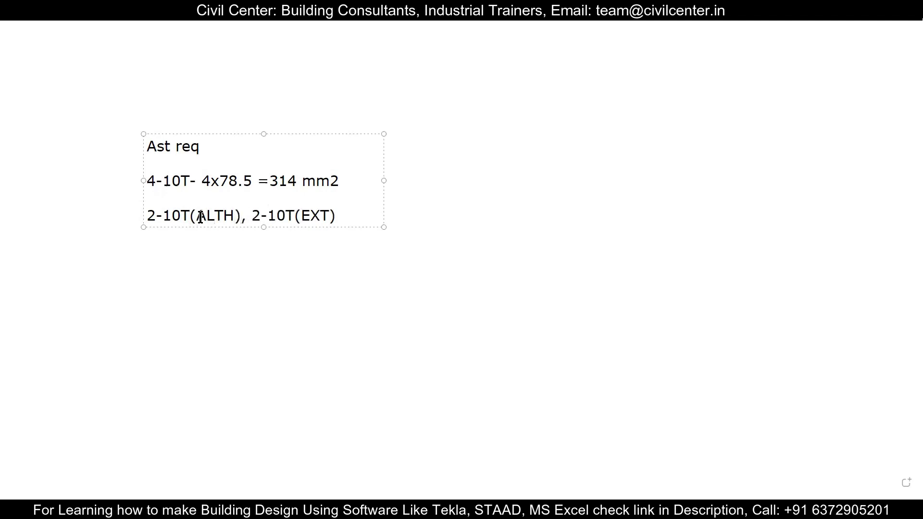
left_click(362, 214)
Add '3x113=' and '2-12T (ALTH), 1-12T (EXT)' on new lines, separated by a blank line
key("Return")
key("Return")
type("3x113=")
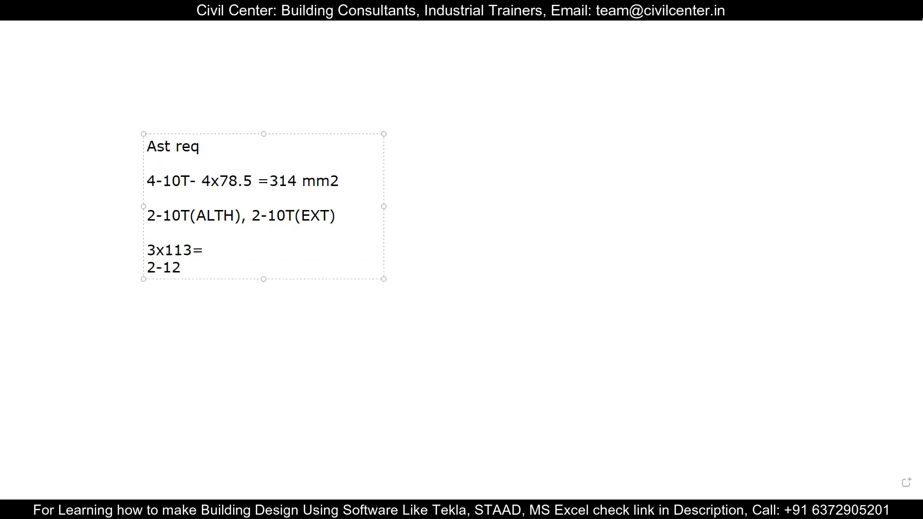
type("T (ALTH), 1-12T (EXT")
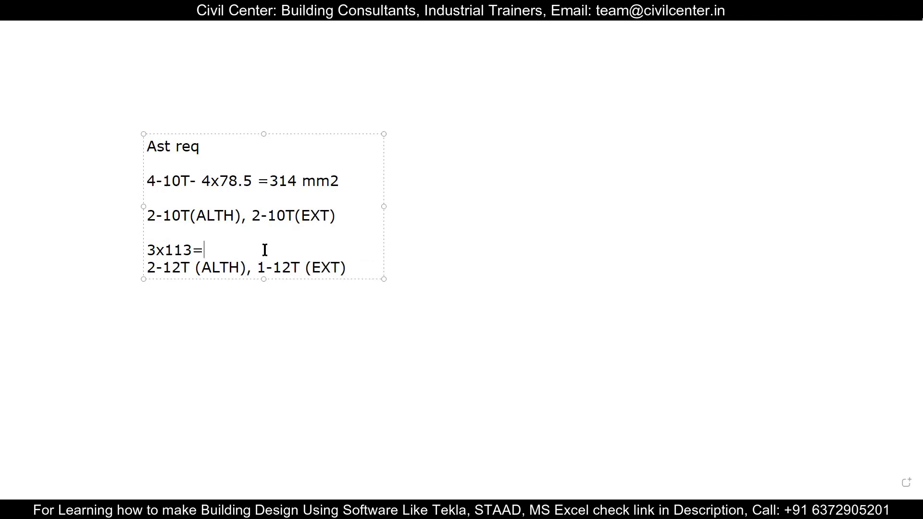
key("Return")
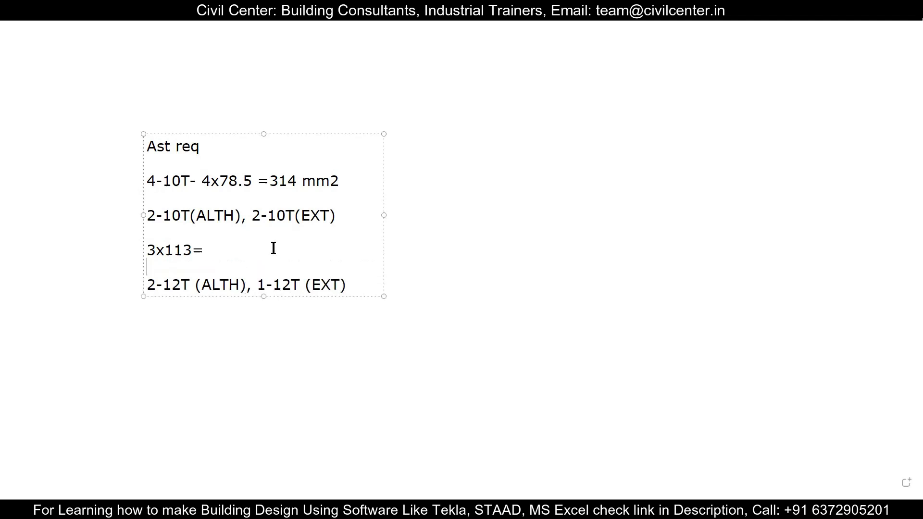
Review the 10 mm and 12 mm arrangement lines by selecting and deselecting each
triple_click(157, 204)
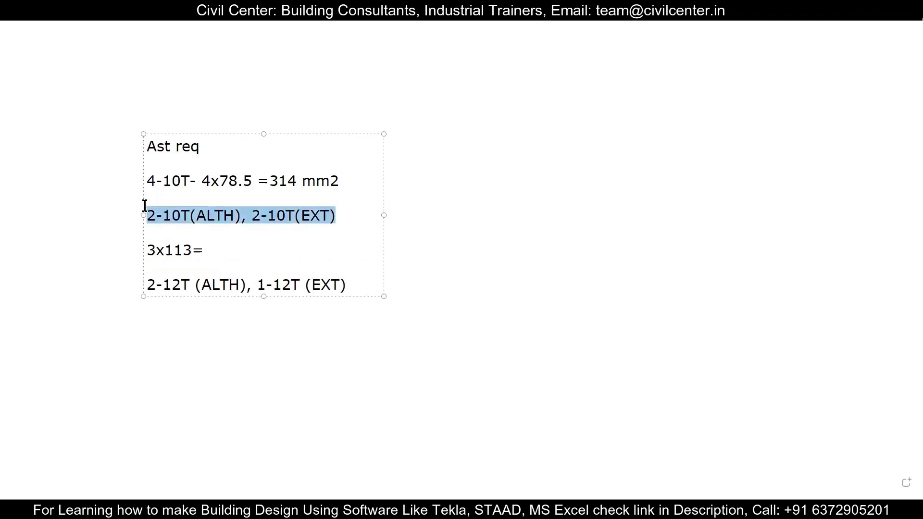
left_click(270, 264)
left_click(347, 287)
key("shift+Home")
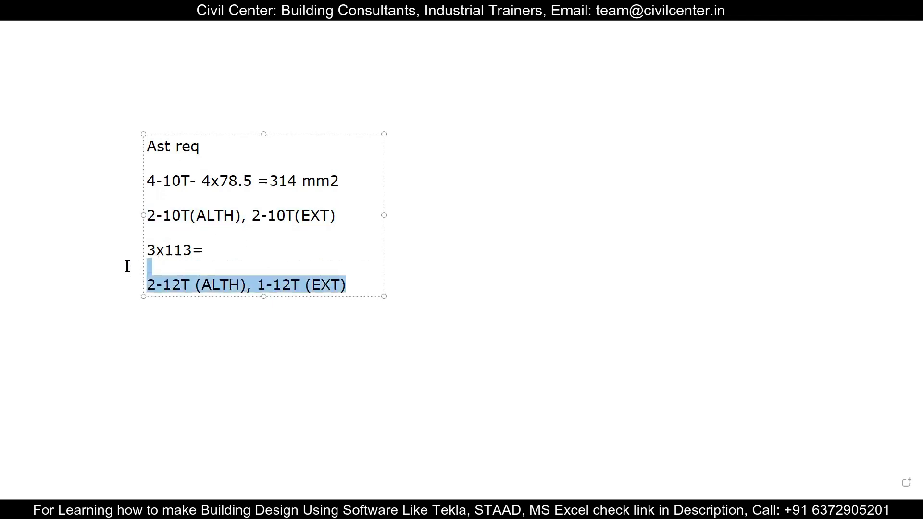
left_click(190, 285)
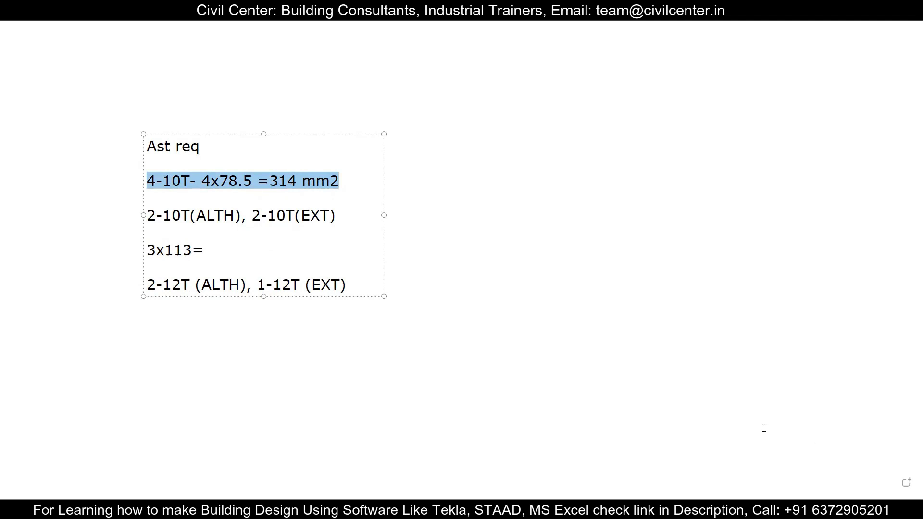
key("alt+Tab")
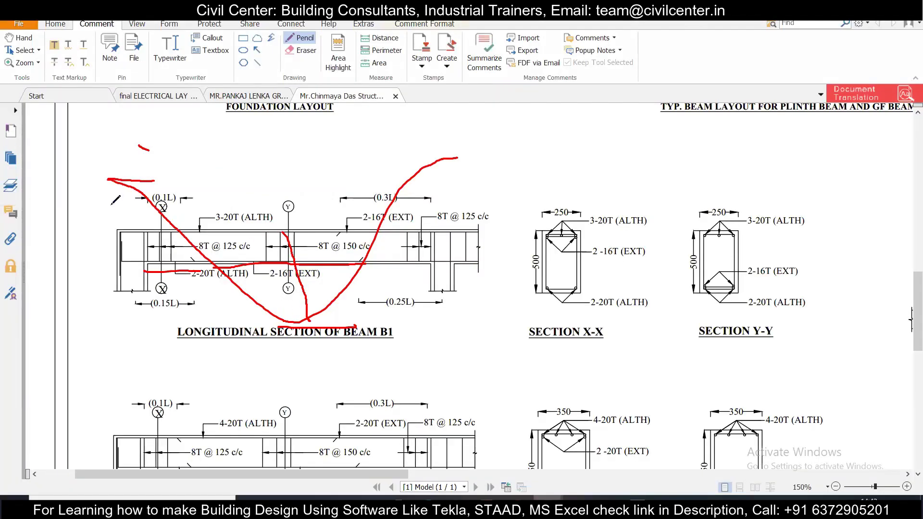